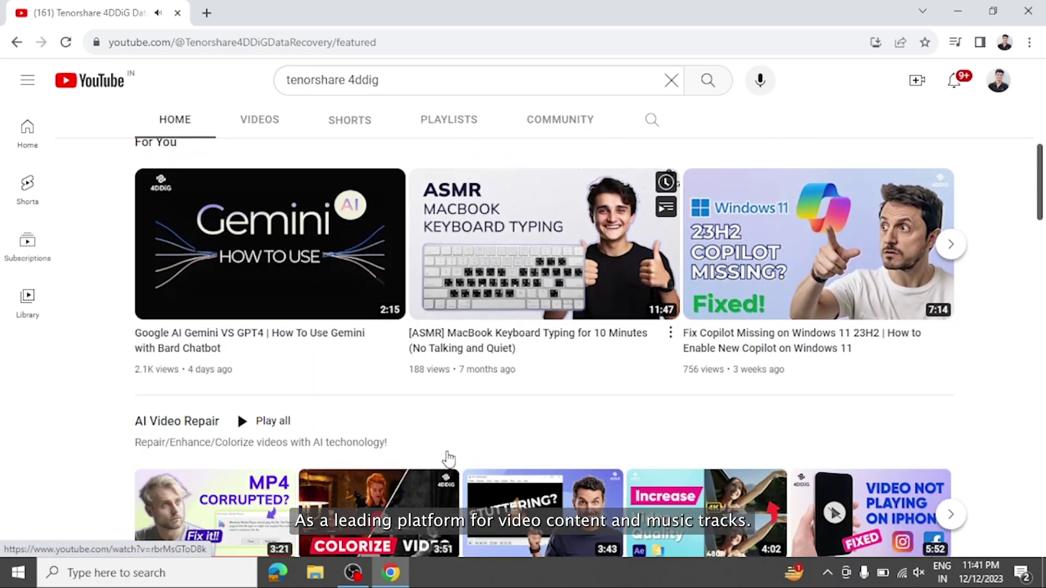
scroll(447, 458, "down", 3)
scroll(449, 458, "down", 3)
scroll(448, 458, "down", 3)
scroll(449, 458, "down", 3)
scroll(449, 457, "down", 3)
scroll(448, 458, "down", 3)
scroll(448, 458, "down", 3)
scroll(448, 458, "down", 3)
scroll(448, 458, "down", 2)
scroll(448, 458, "down", 1)
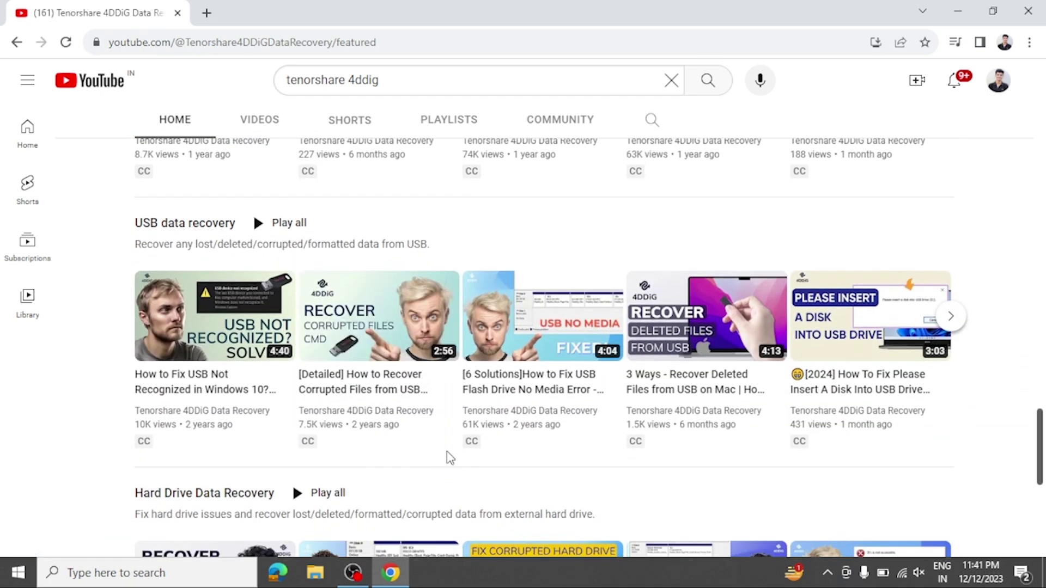
scroll(447, 457, "down", 1)
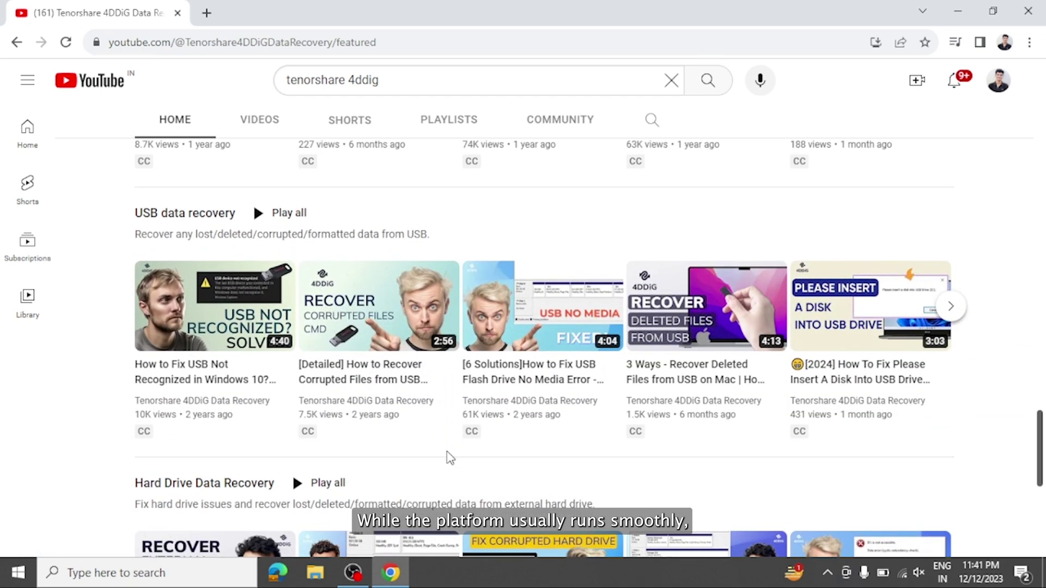
scroll(448, 457, "up", 5)
scroll(448, 458, "up", 8)
scroll(448, 458, "up", 3)
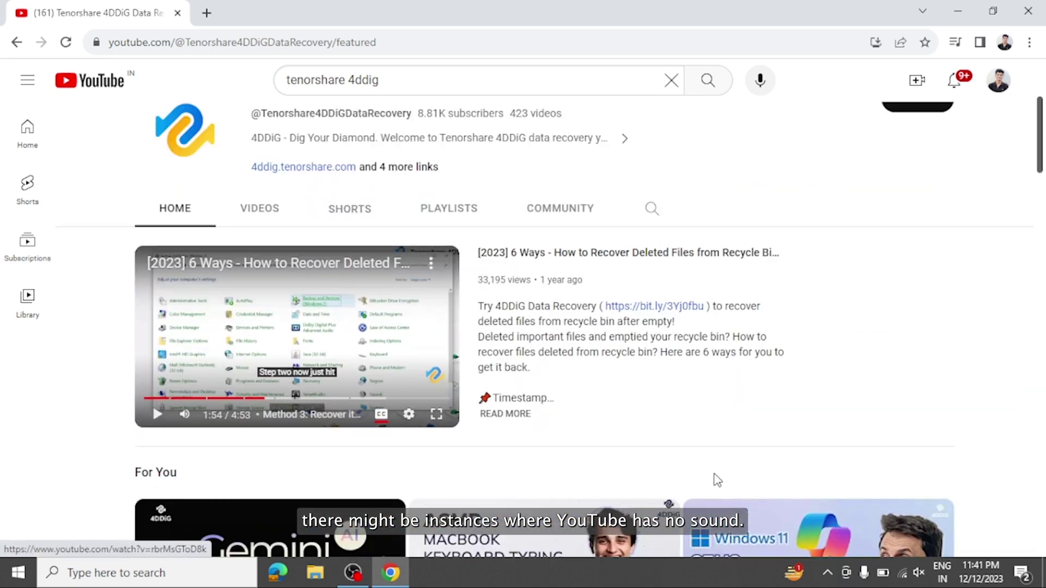
scroll(717, 480, "up", 2)
scroll(717, 480, "up", 2)
scroll(344, 479, "down", 1)
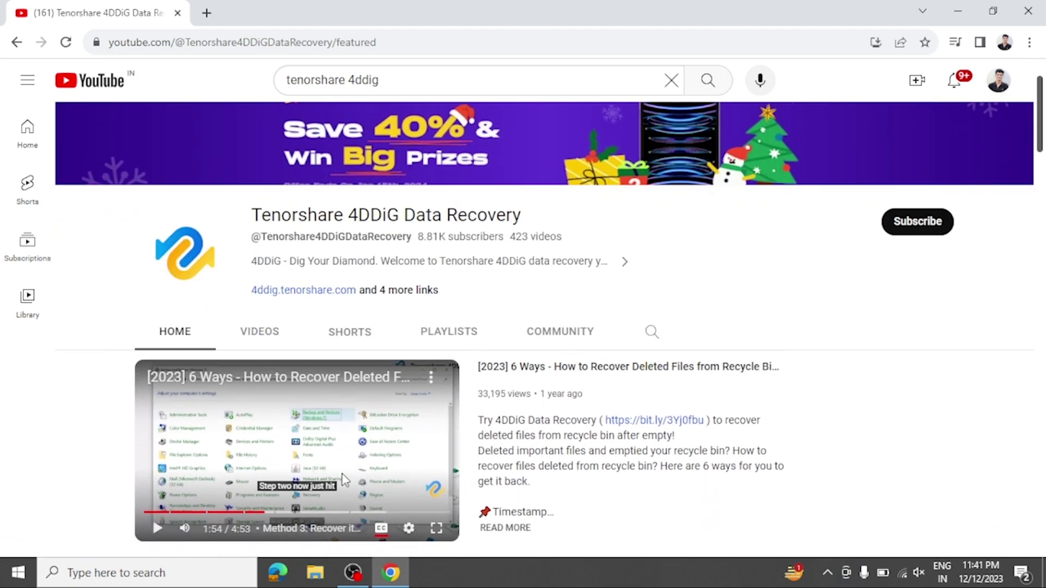
scroll(342, 476, "down", 1)
scroll(342, 477, "down", 1)
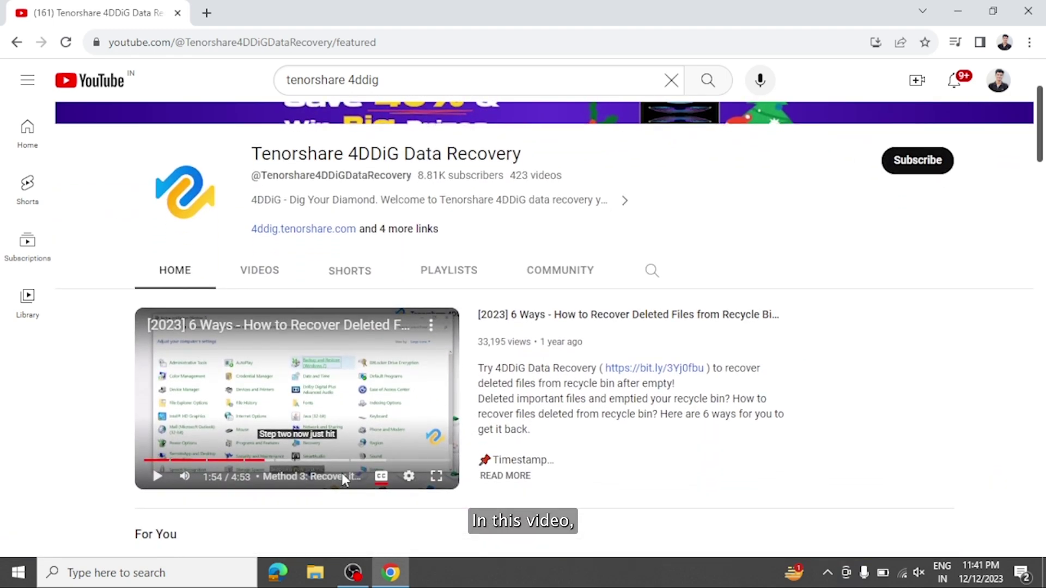
scroll(341, 476, "down", 1)
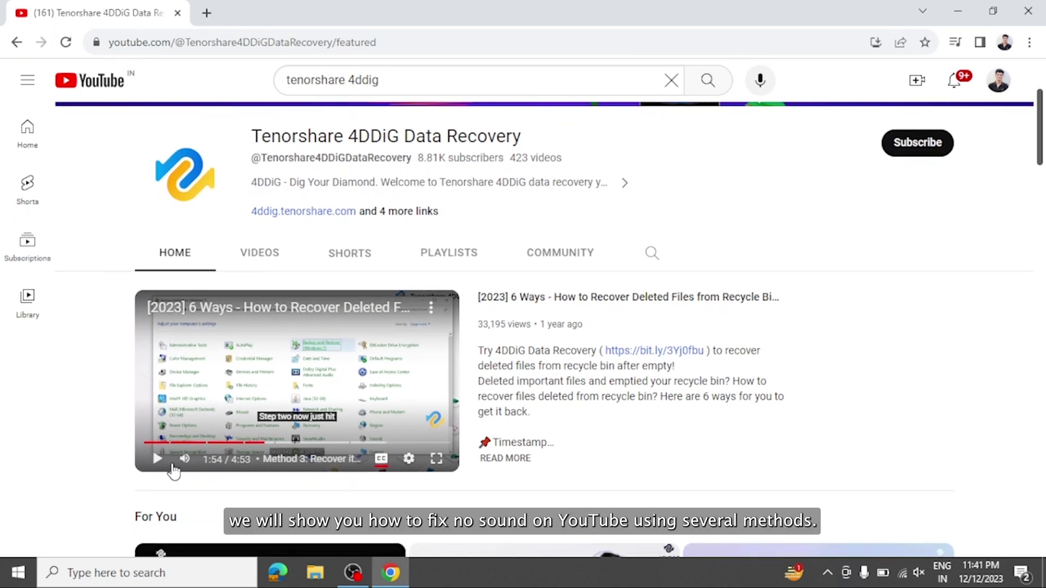
Step: Rewind the featured video, then raise the Windows 10 Speakers volume from zero to 100
left_click(172, 444)
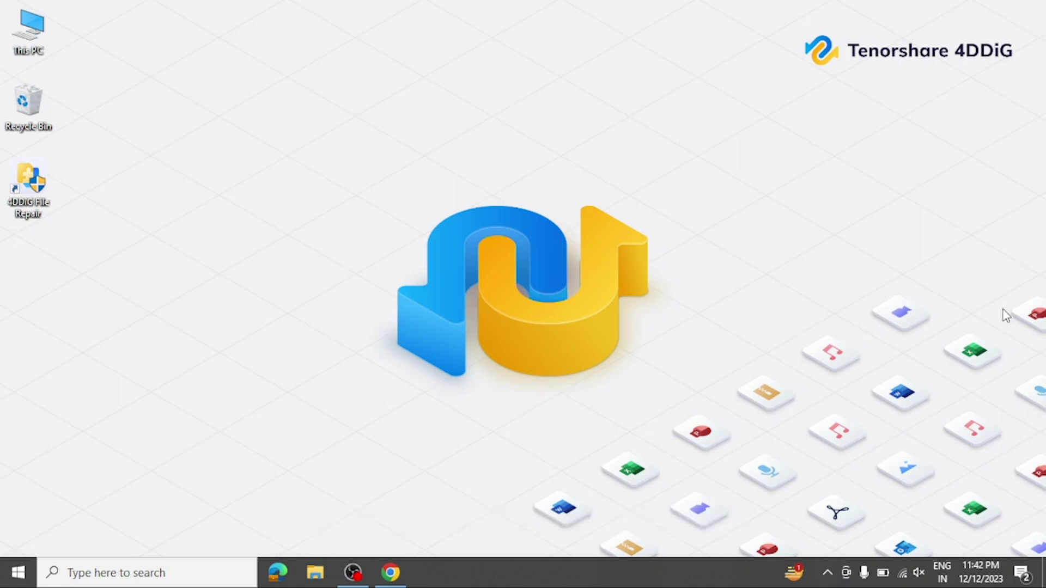
left_click(920, 574)
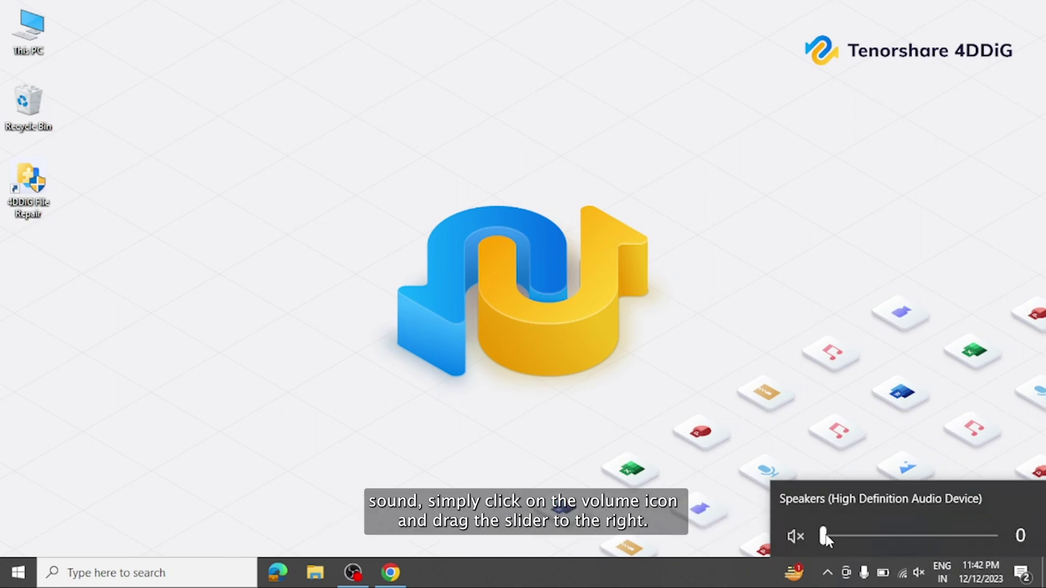
left_click_drag(824, 536, 991, 537)
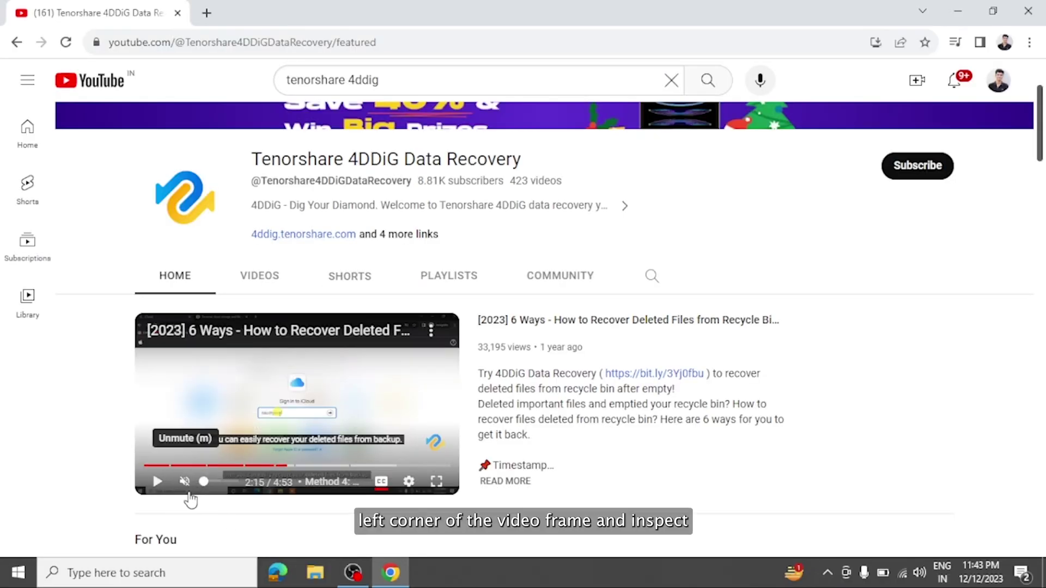
mouse_move(185, 482)
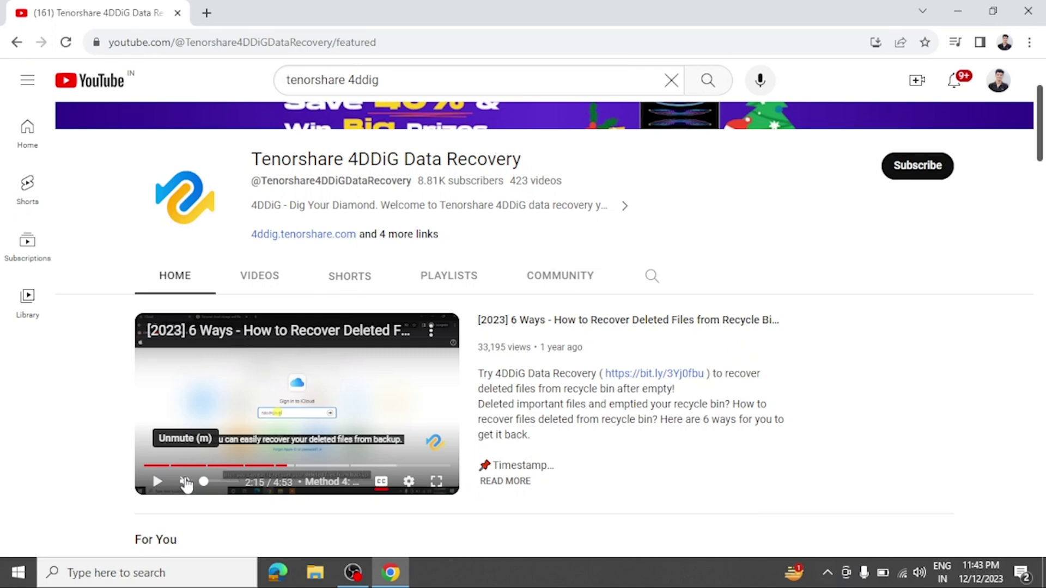
Step: Unmute the featured video in the channel page's embedded player
left_click(186, 483)
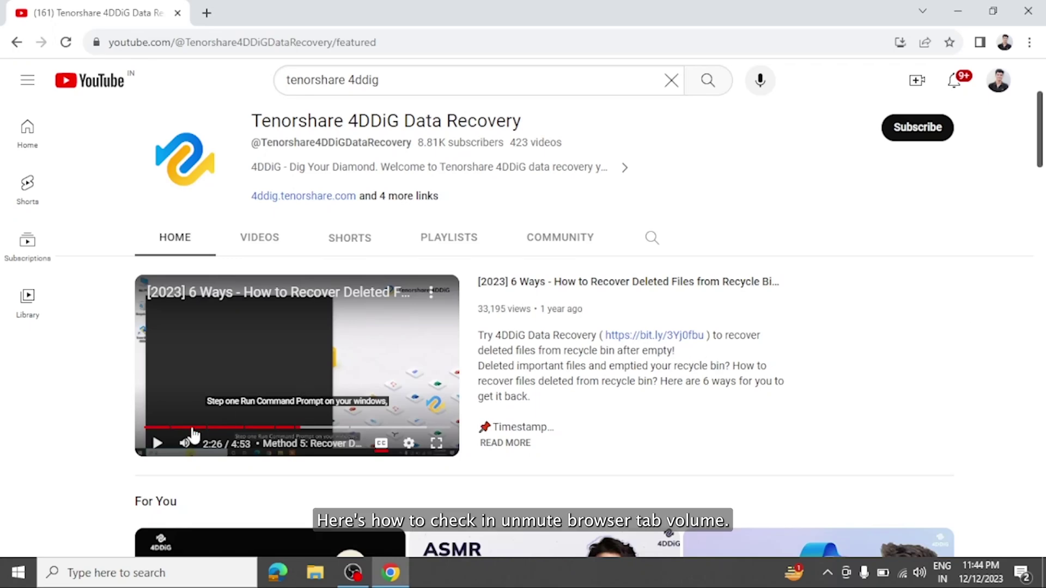
Step: Play the featured video and choose Unmute site from the YouTube tab's menu
left_click(159, 444)
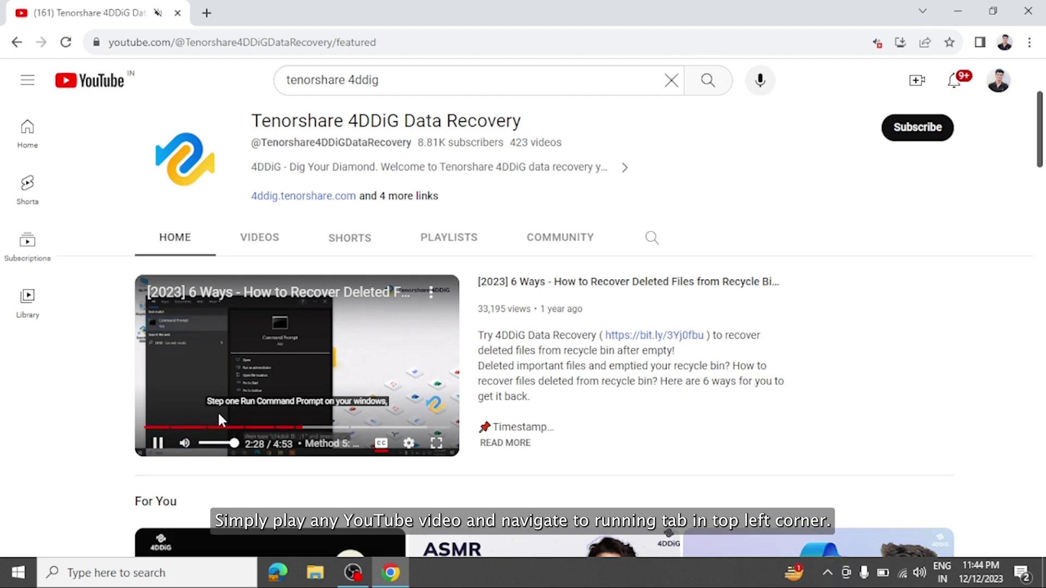
right_click(140, 15)
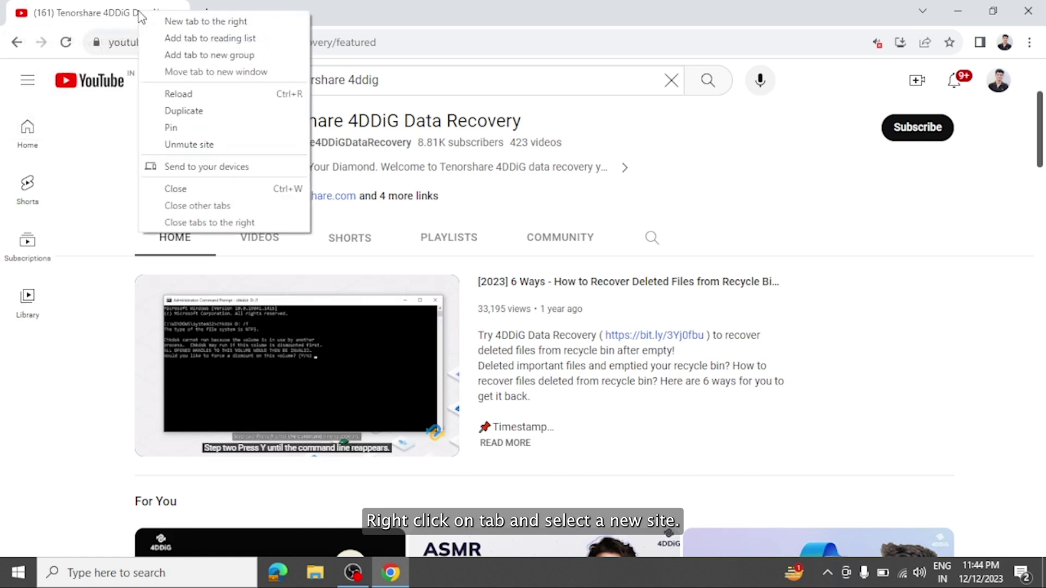
left_click(210, 150)
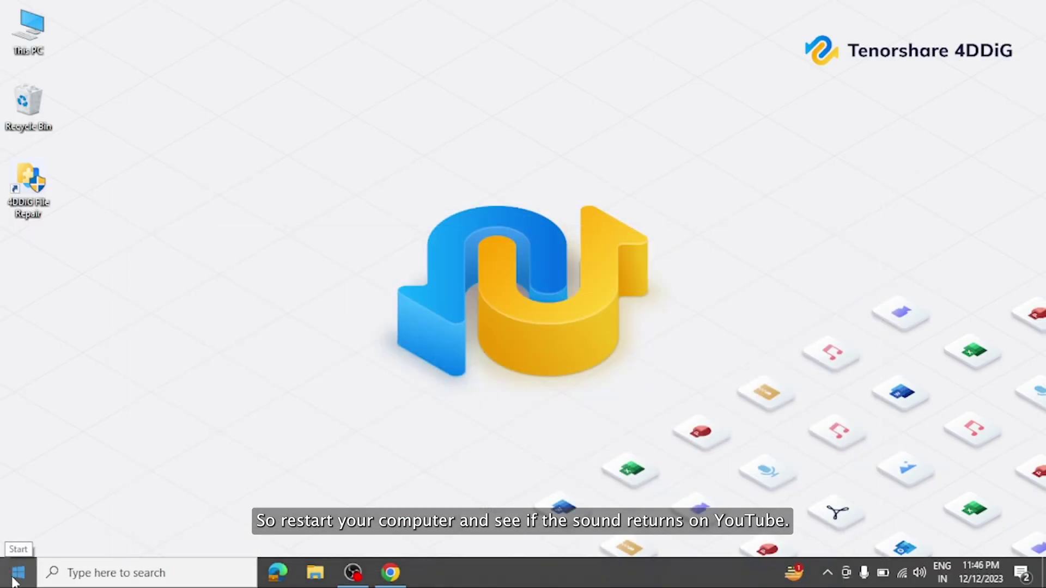
Step: Open the Start button's quick menu to restart Windows 10
right_click(15, 577)
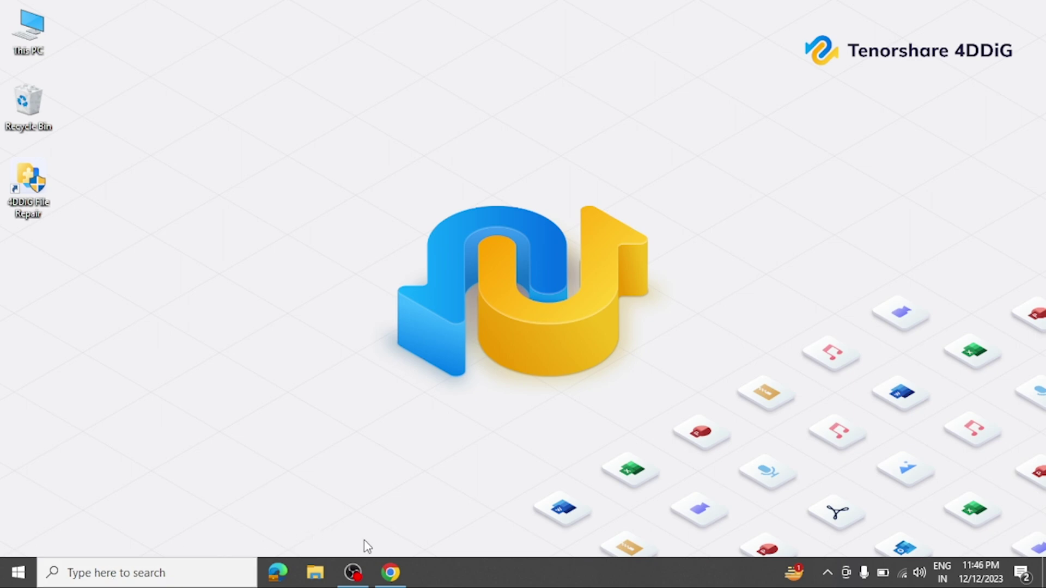
Step: Clear Chrome's cookies and cached images and files with the All time range
left_click(392, 573)
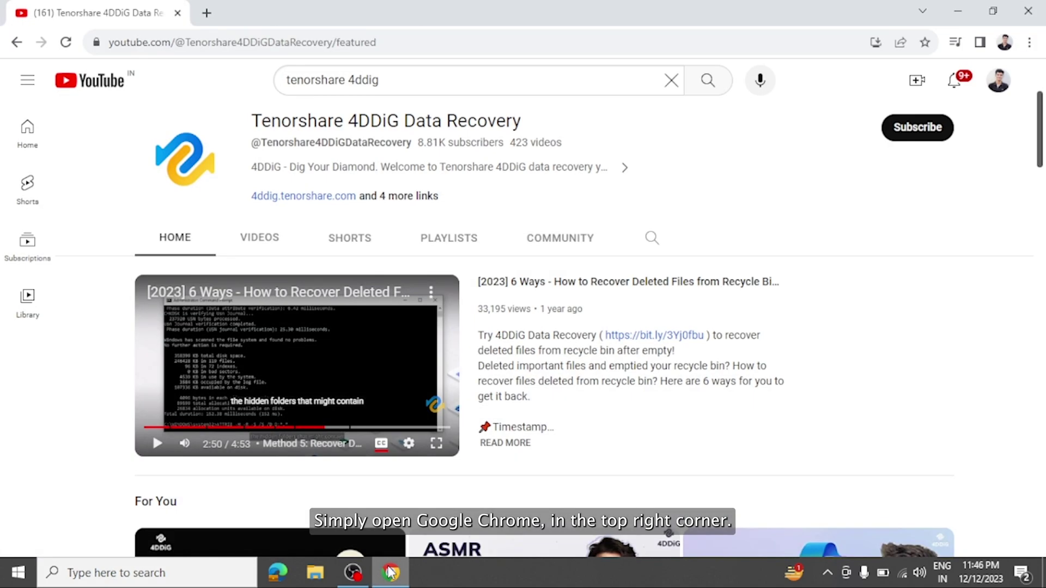
left_click(1032, 43)
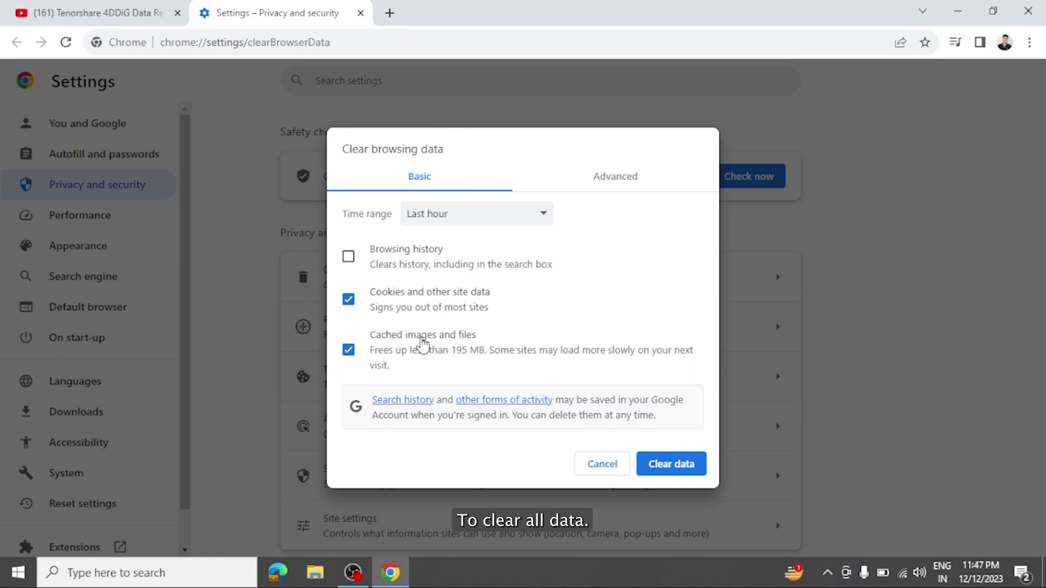
left_click(457, 213)
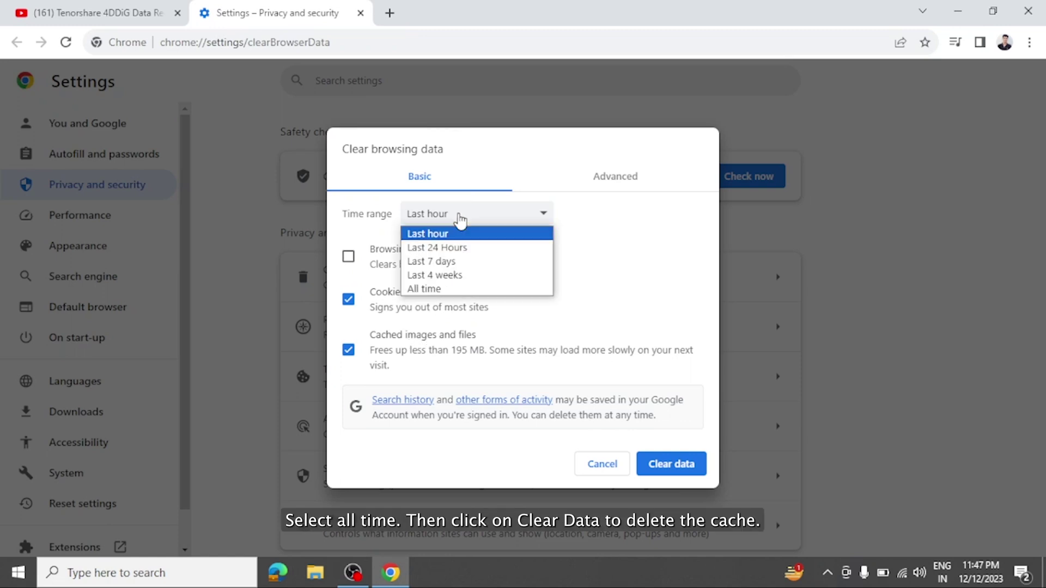
left_click(445, 291)
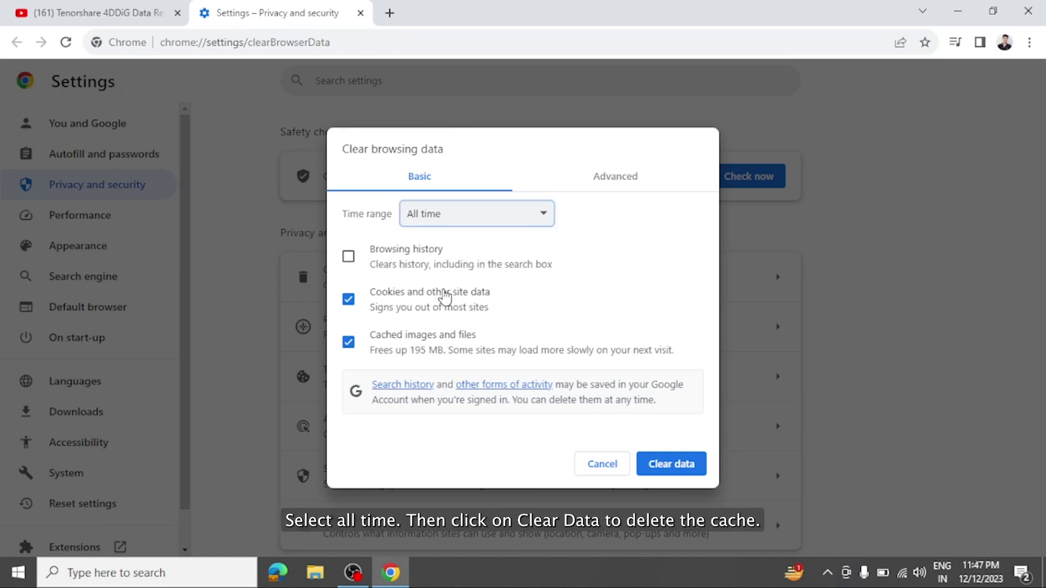
left_click(671, 463)
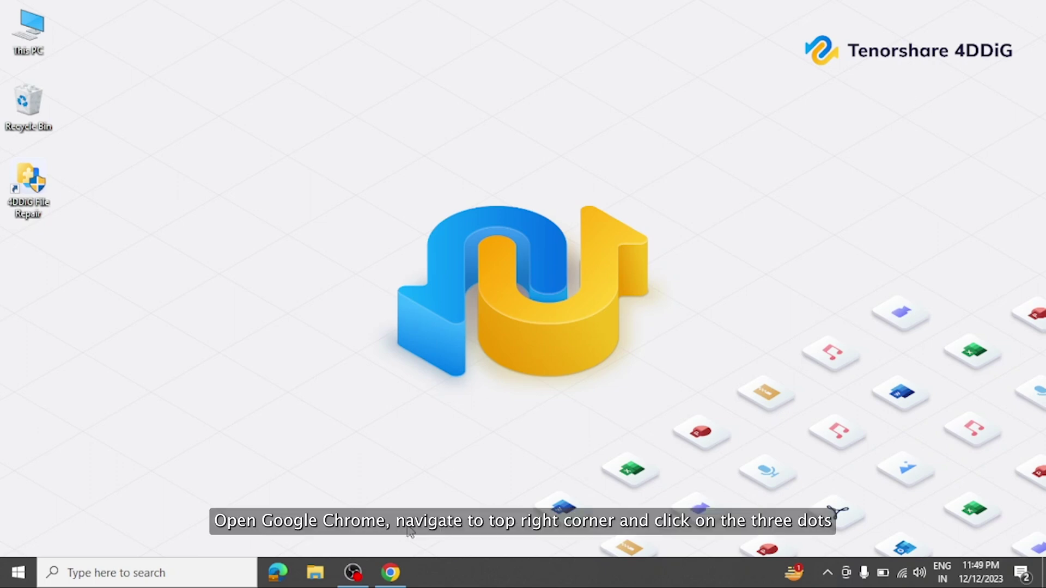
Step: Bring up Chrome and open its main menu to reach About Google Chrome
left_click(391, 573)
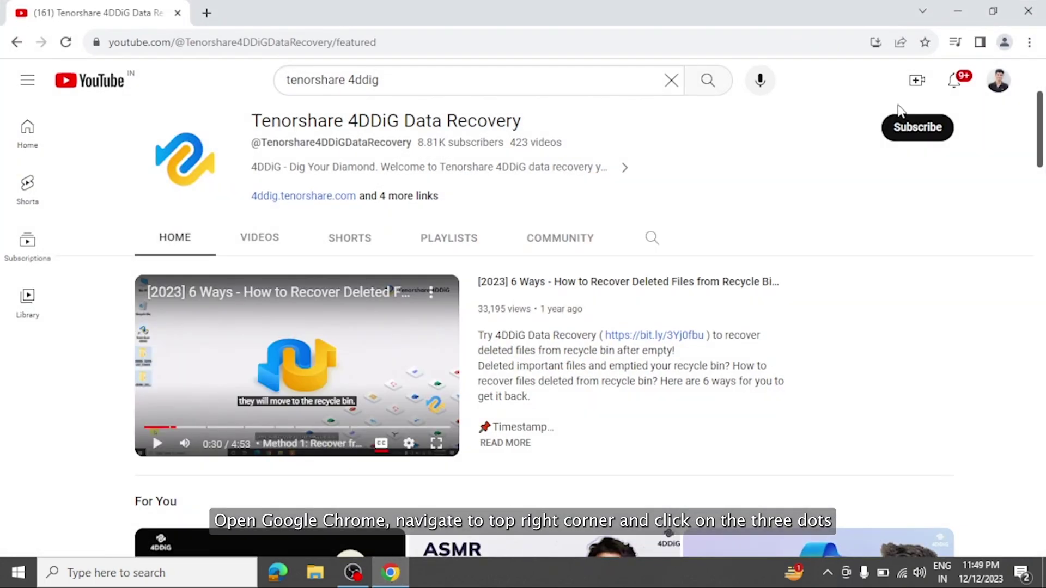
left_click(1028, 43)
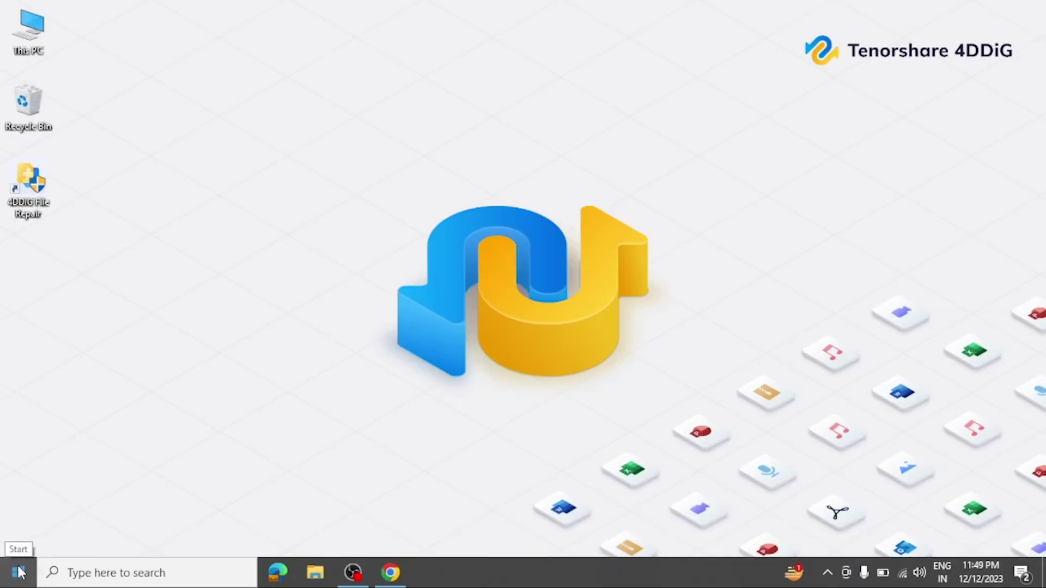
Step: Update the High Definition Audio Device driver via automatic search, then copy the video's link
right_click(22, 570)
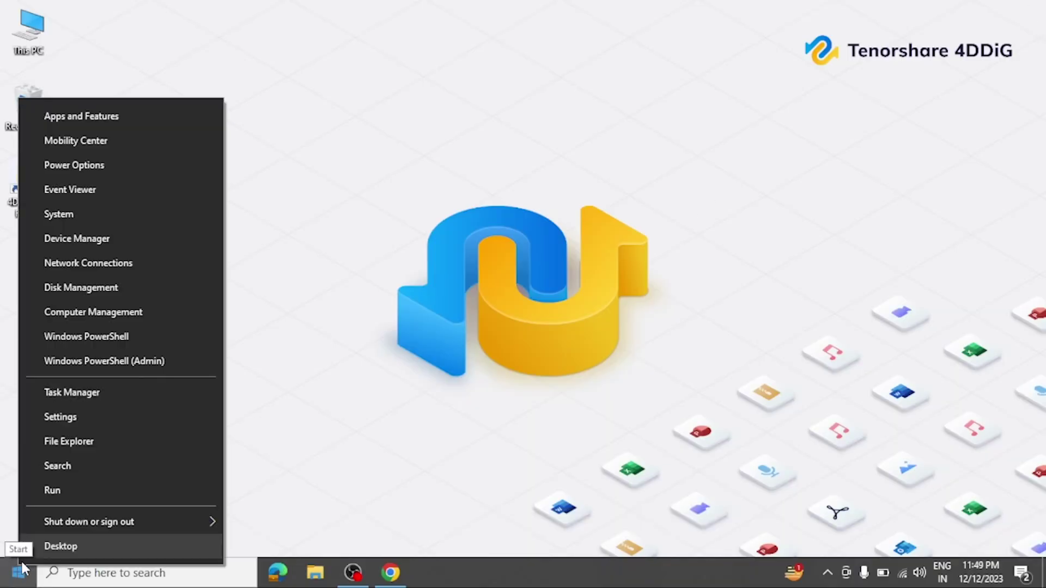
left_click(112, 242)
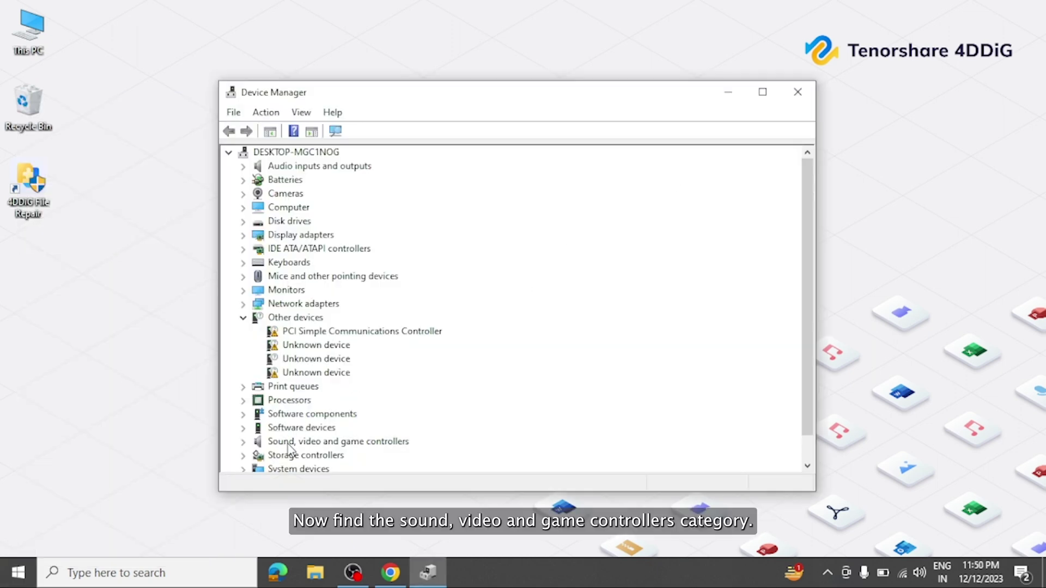
left_click(292, 441)
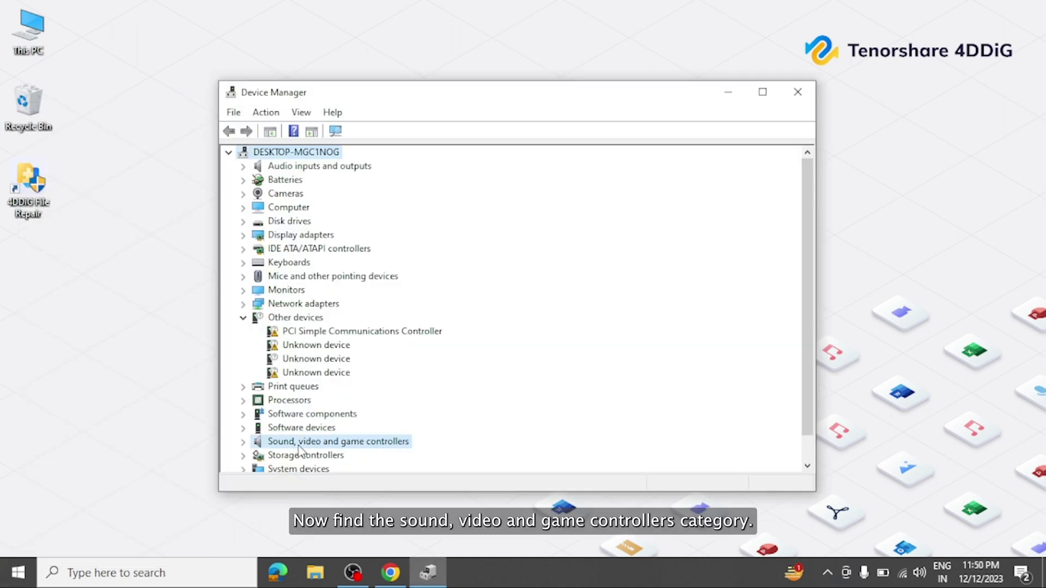
left_click(244, 442)
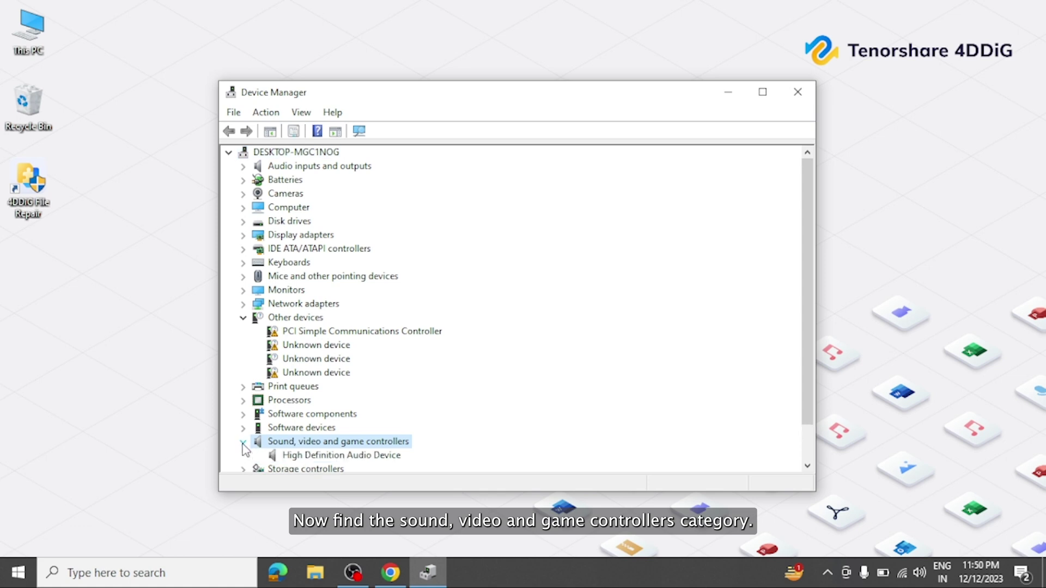
left_click(319, 456)
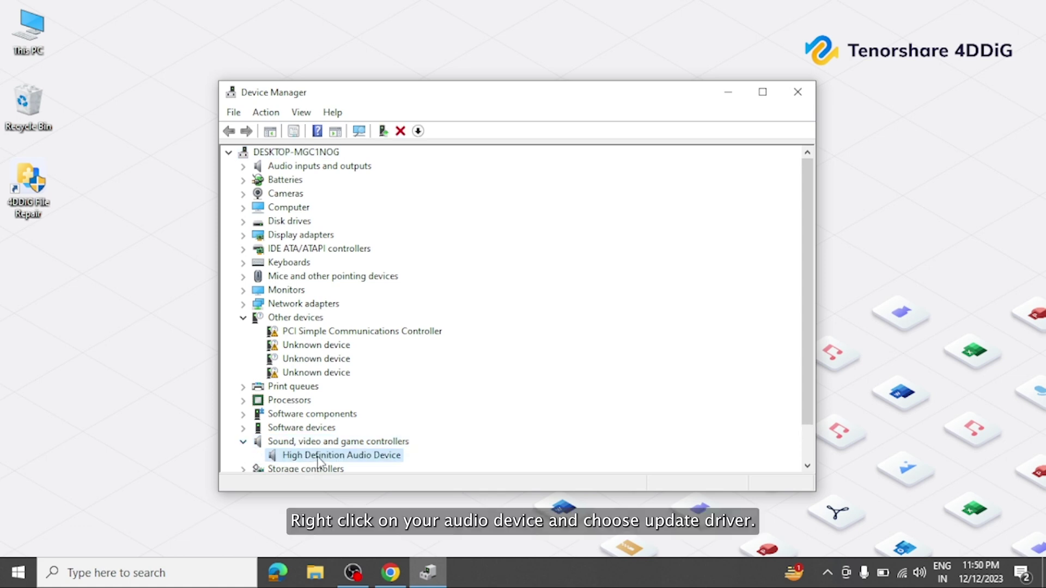
right_click(320, 458)
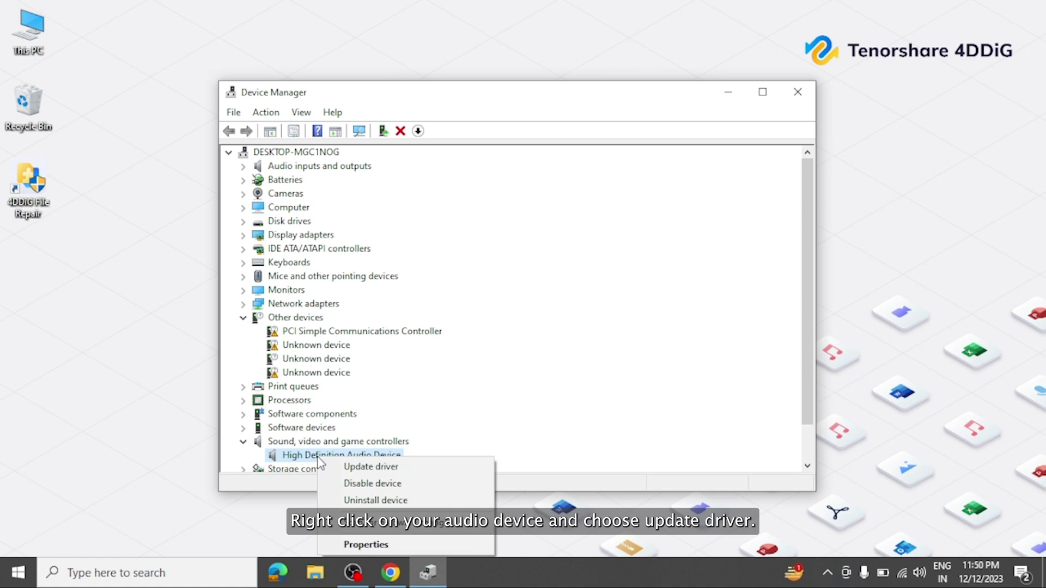
left_click(360, 467)
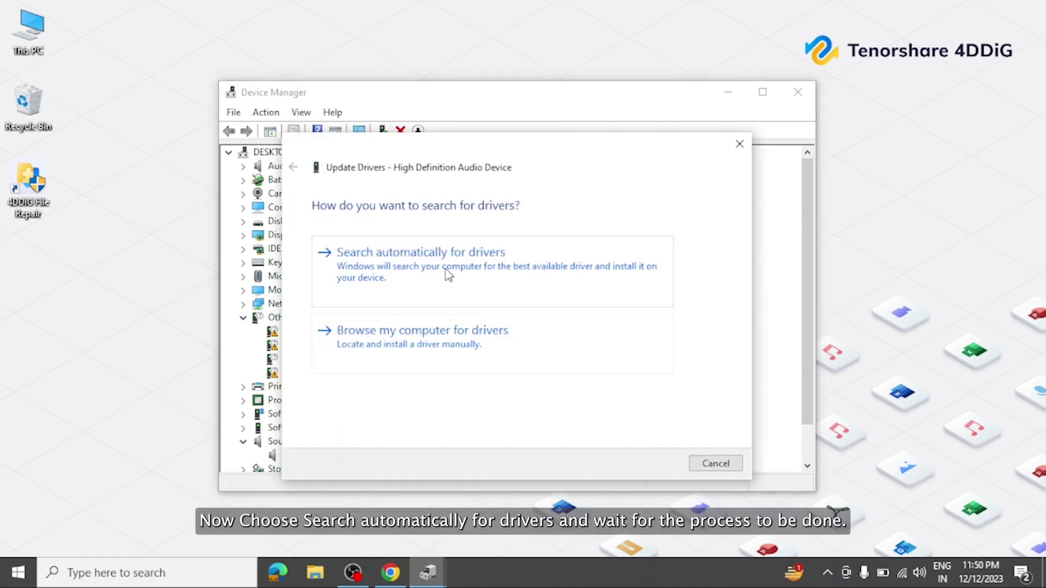
left_click(446, 269)
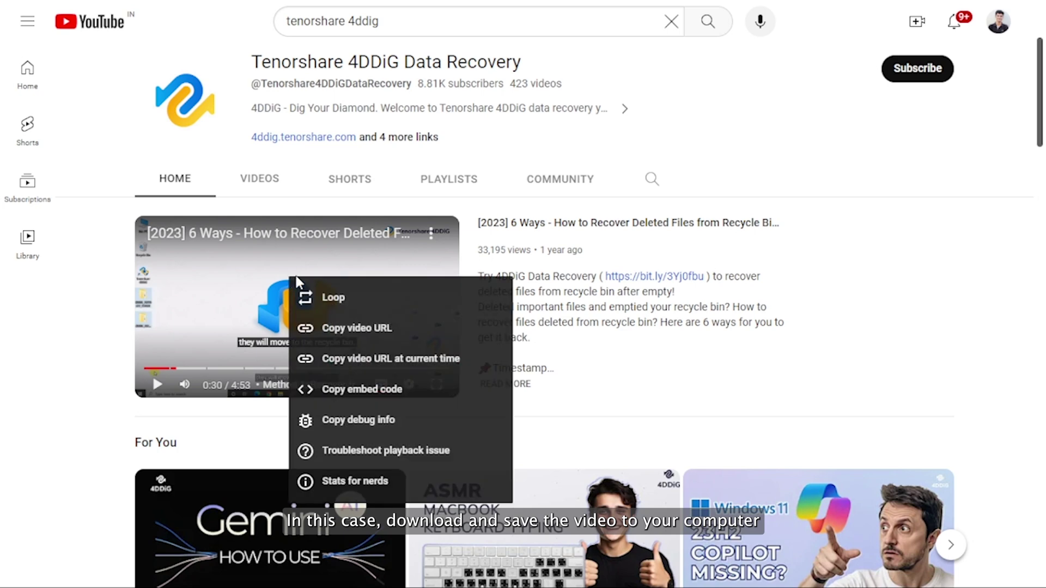
left_click(381, 331)
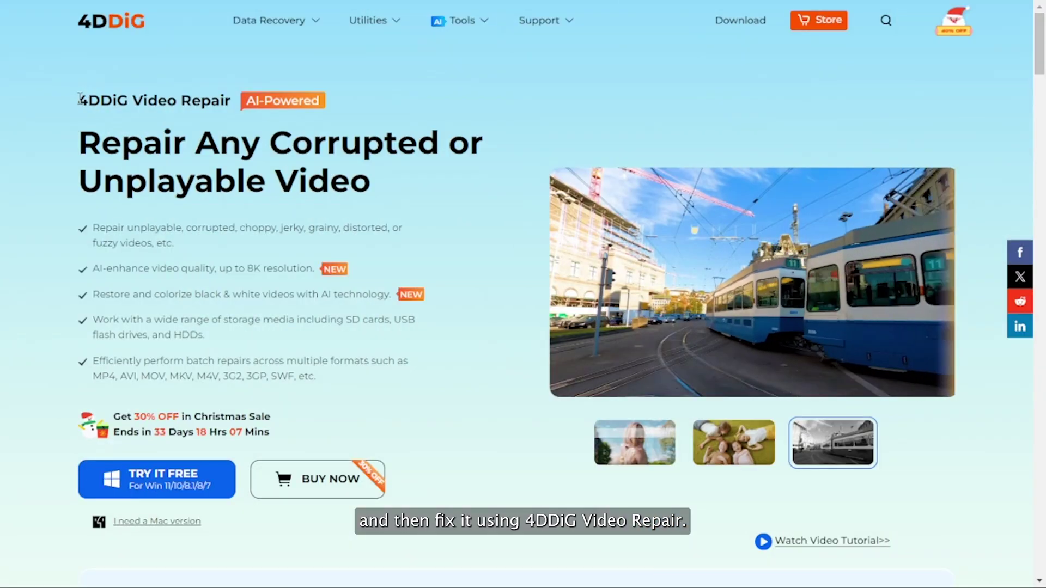
Step: Expand the Start Repairing and Preview and Export steps, then start the free trial download
left_click_drag(80, 100, 232, 97)
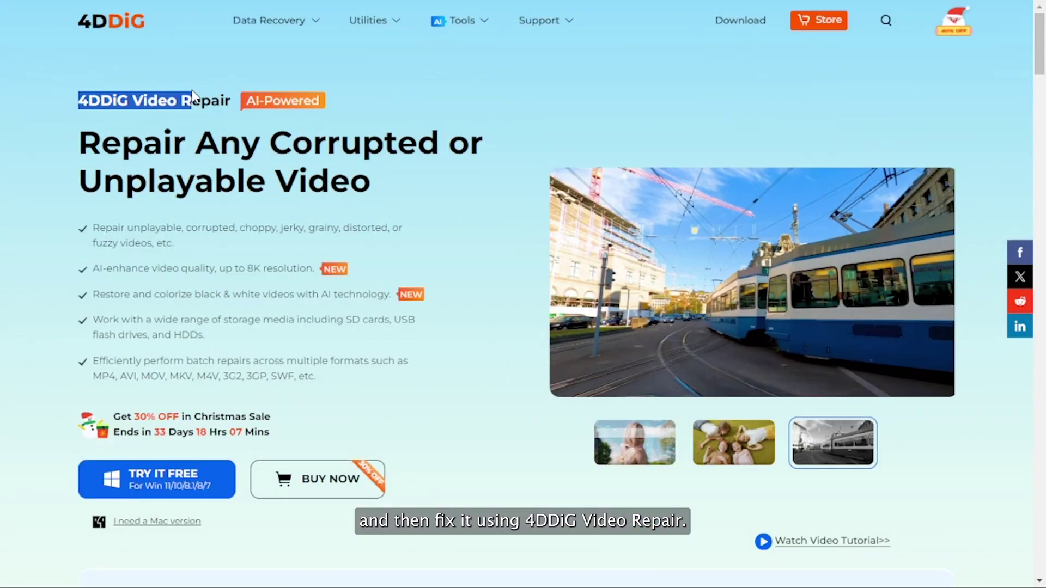
left_click(232, 90)
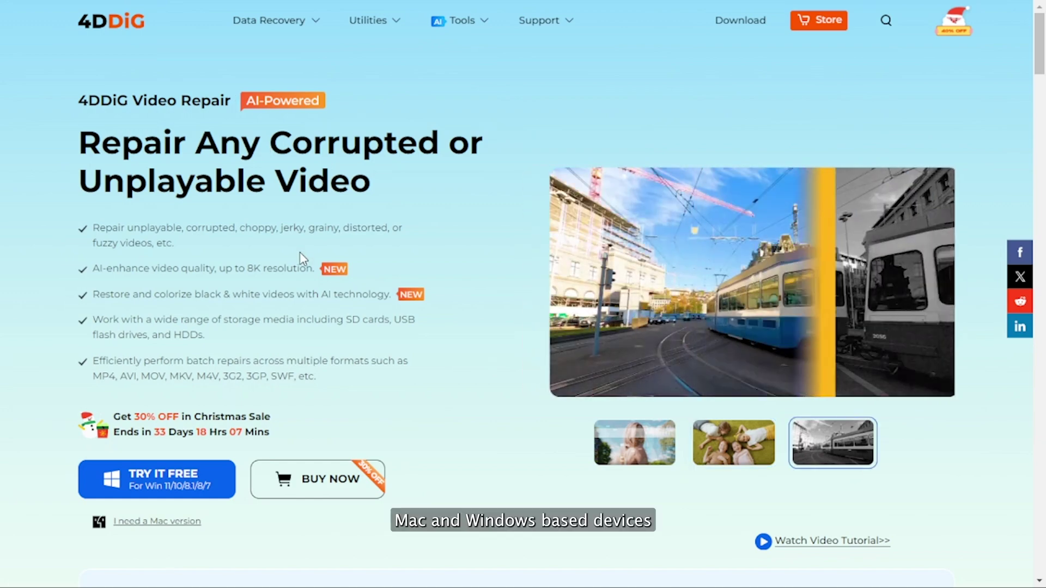
scroll(302, 259, "down", 5)
scroll(300, 255, "down", 5)
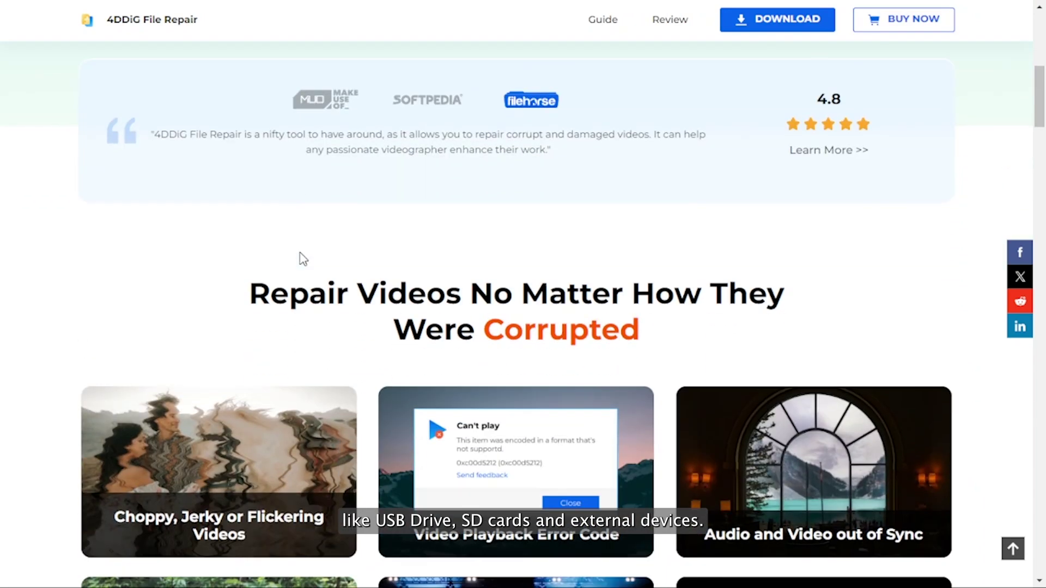
scroll(300, 252, "down", 1)
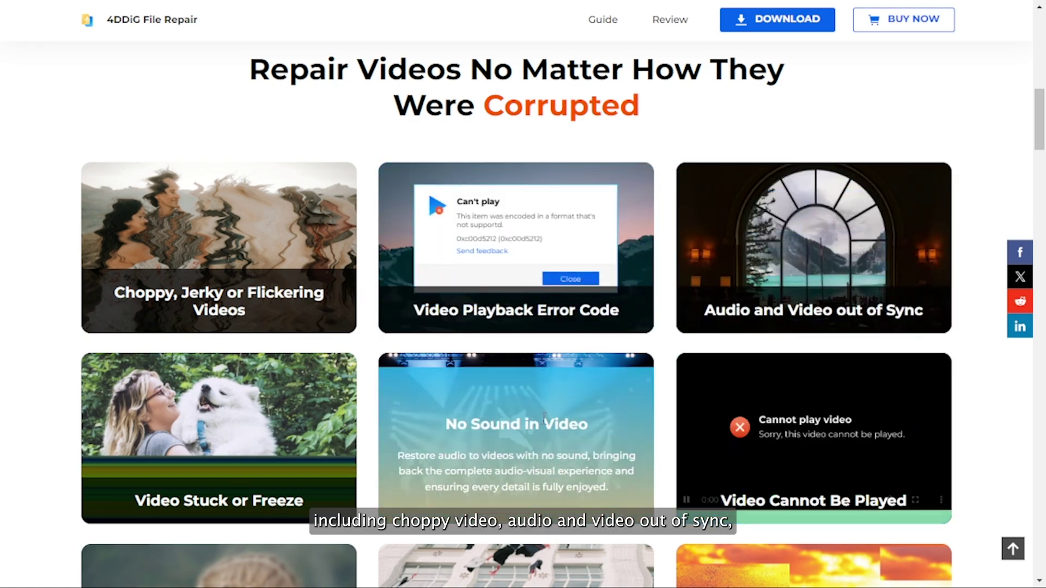
scroll(171, 451, "down", 1)
scroll(171, 450, "down", 2)
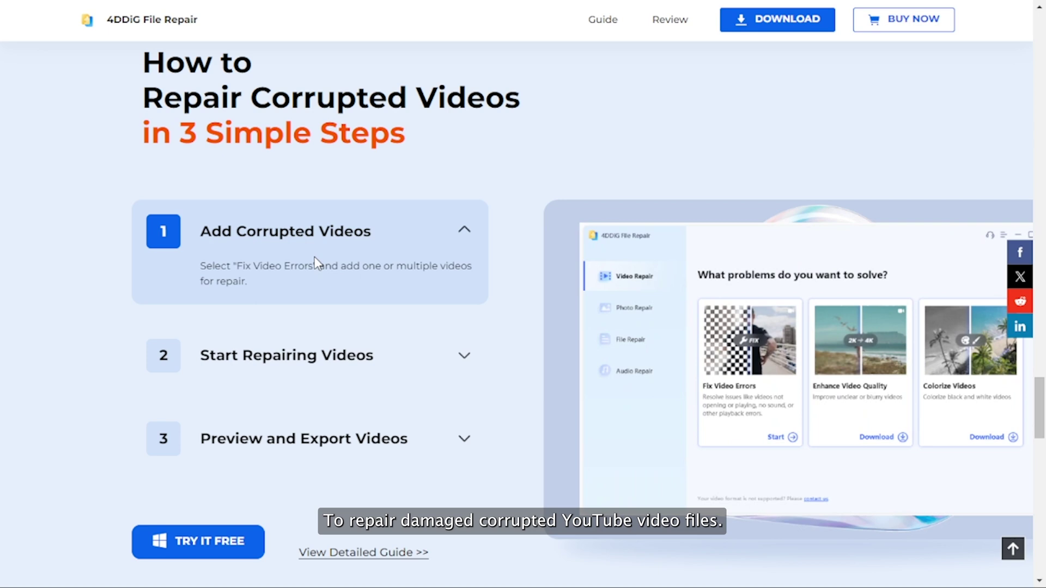
left_click(317, 355)
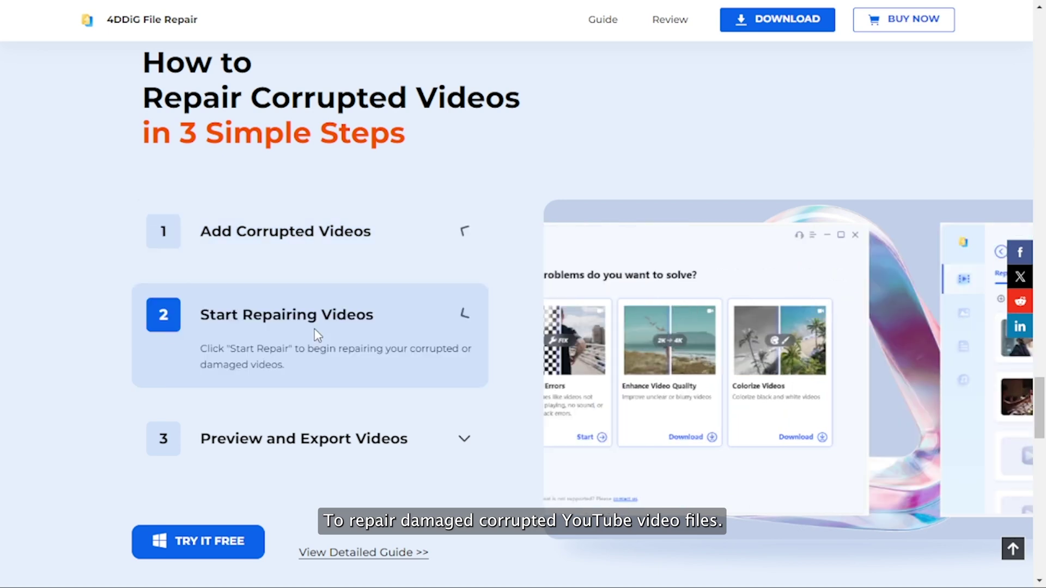
left_click(316, 439)
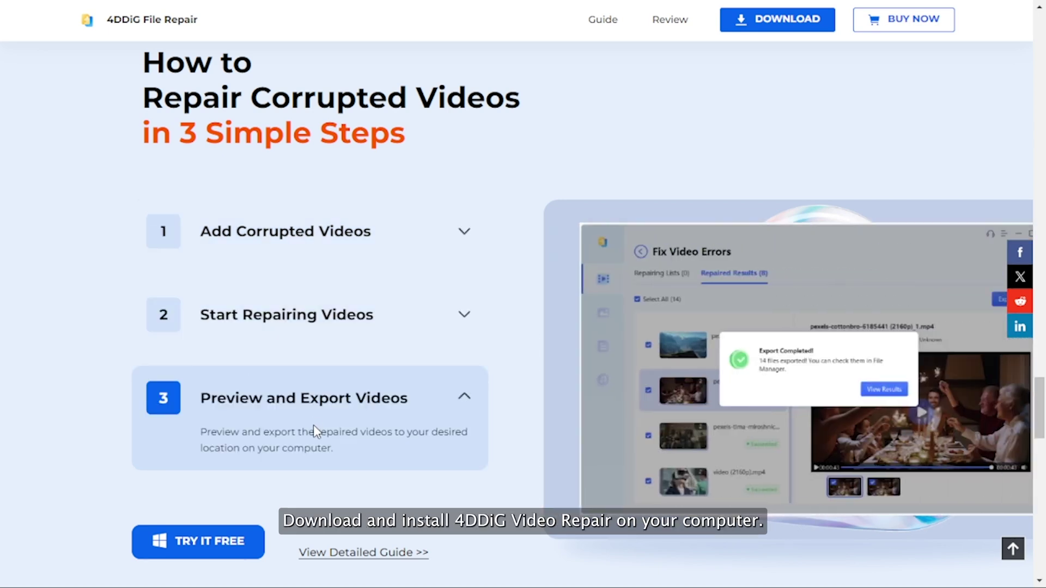
left_click(192, 546)
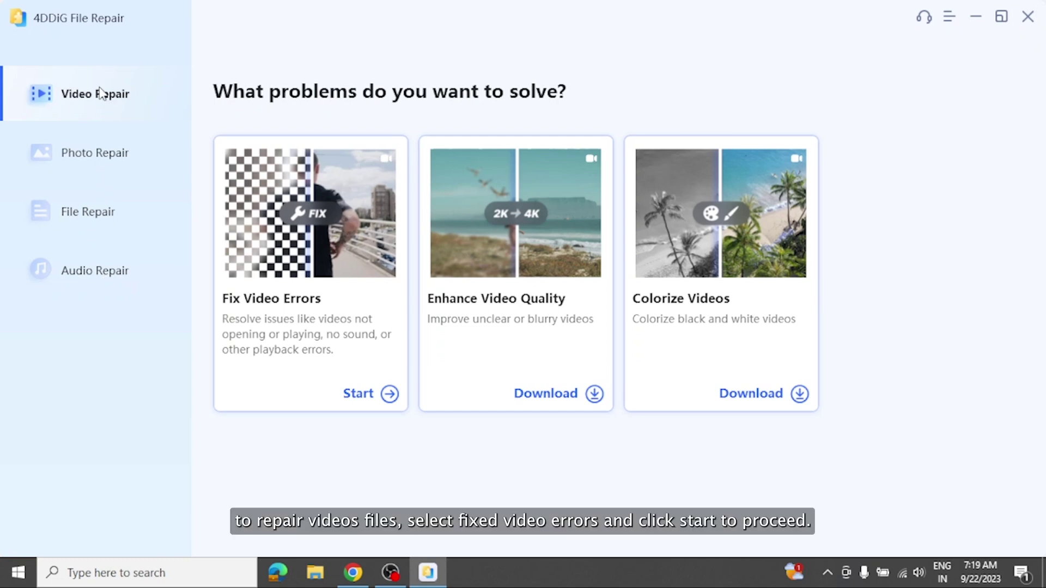
Step: Add the two corrupted videos to Fix Video Errors and start the repair
left_click(367, 400)
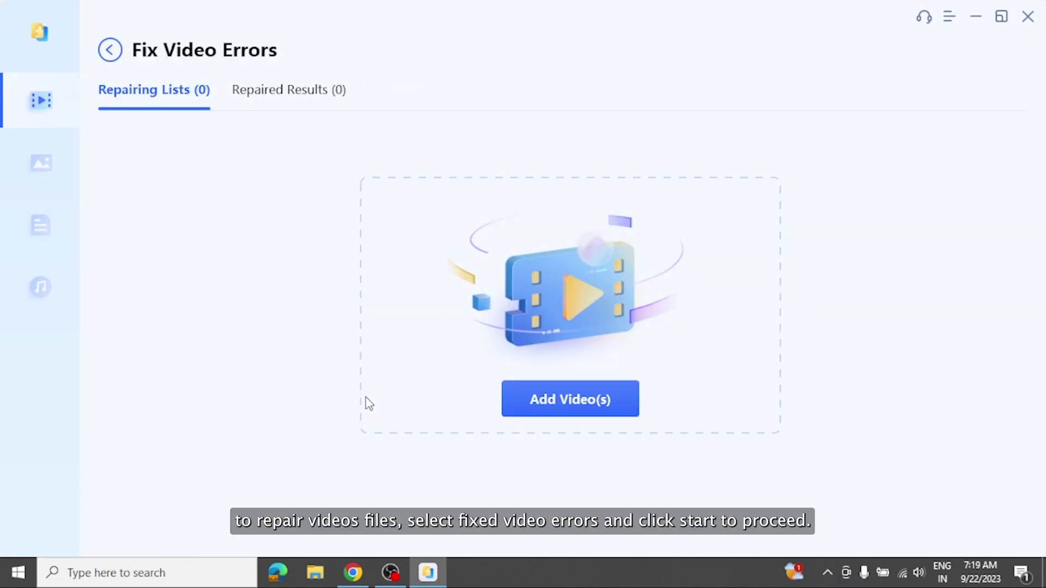
left_click(570, 400)
left_click(178, 118)
left_click(272, 119, "ctrl")
left_click(392, 342)
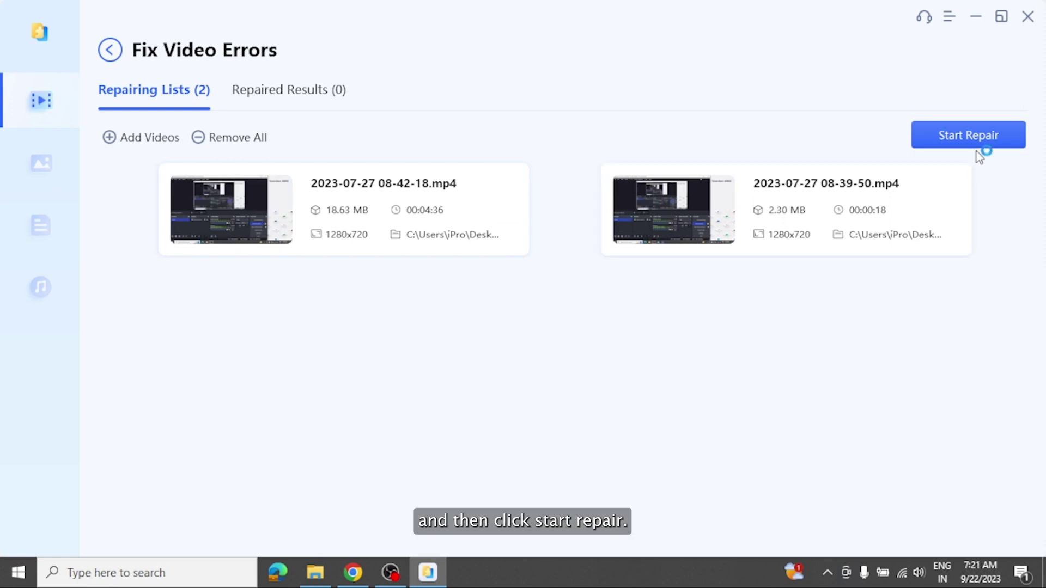
left_click(968, 135)
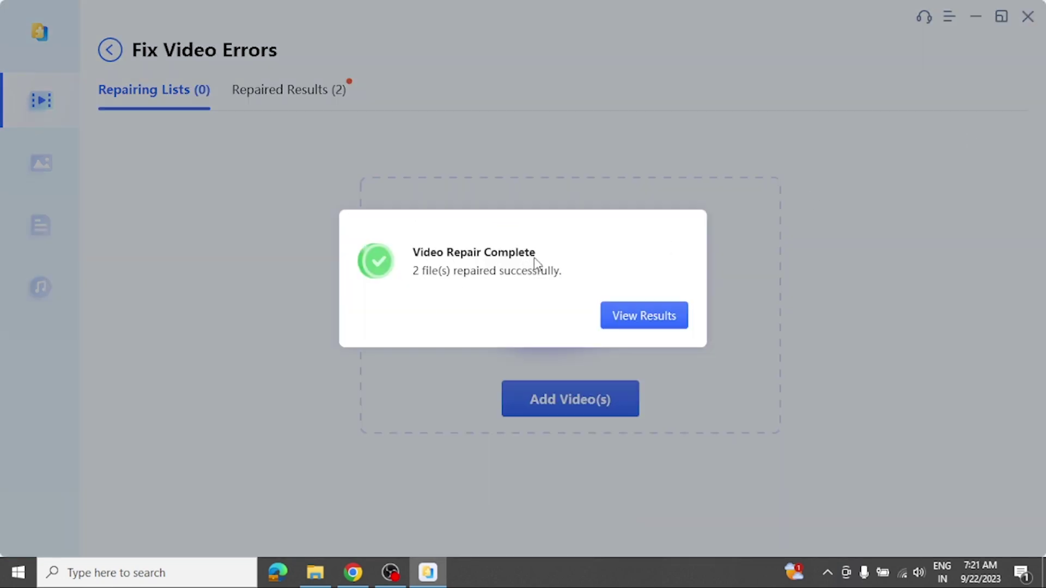
Step: View the repair results and play back the repaired video preview
left_click(653, 315)
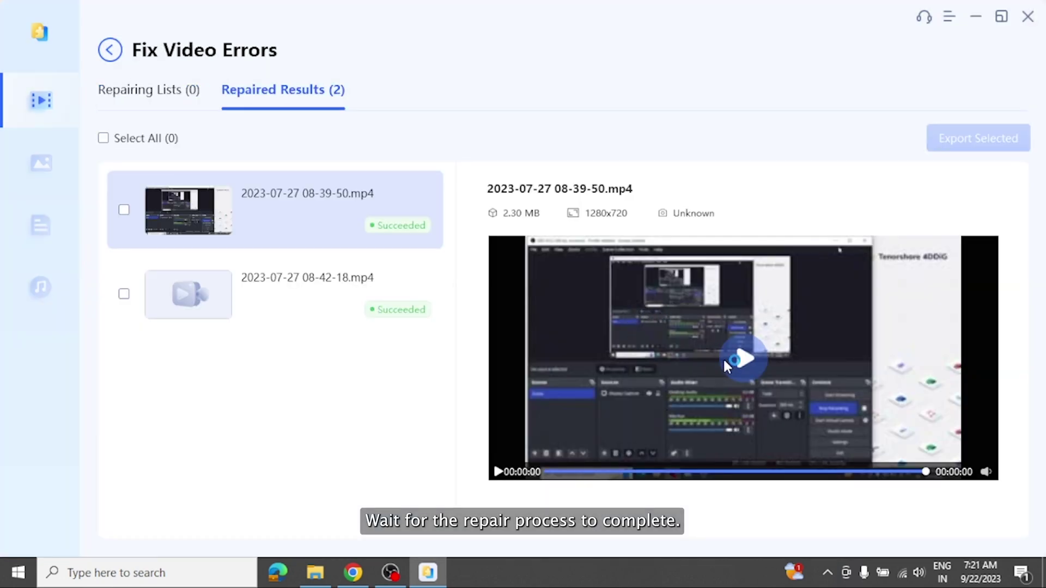
left_click(739, 356)
left_click(711, 471)
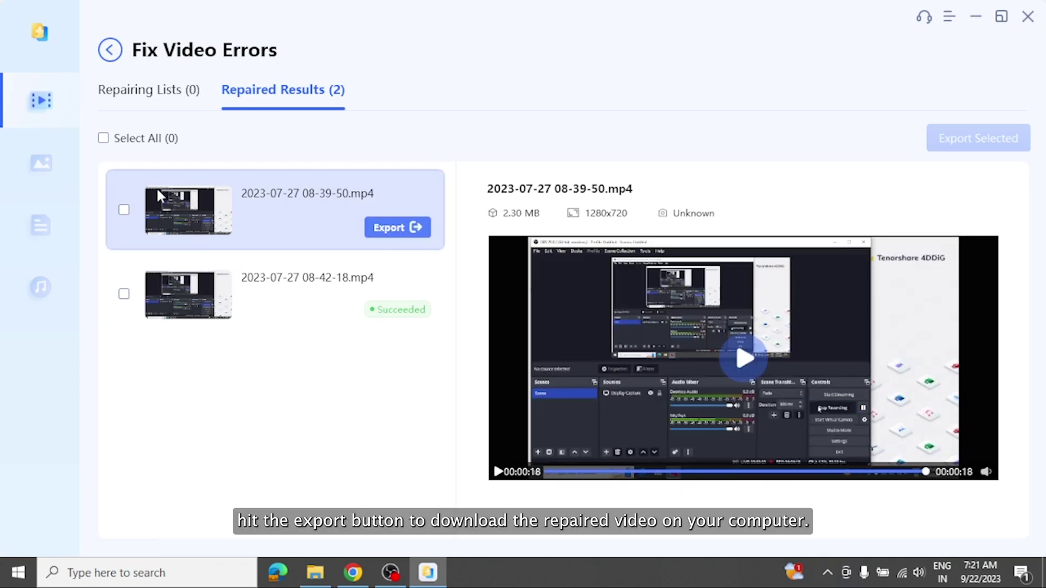
Step: Export both repaired videos to the Desktop and check them in the opened folder
left_click(104, 138)
left_click(979, 139)
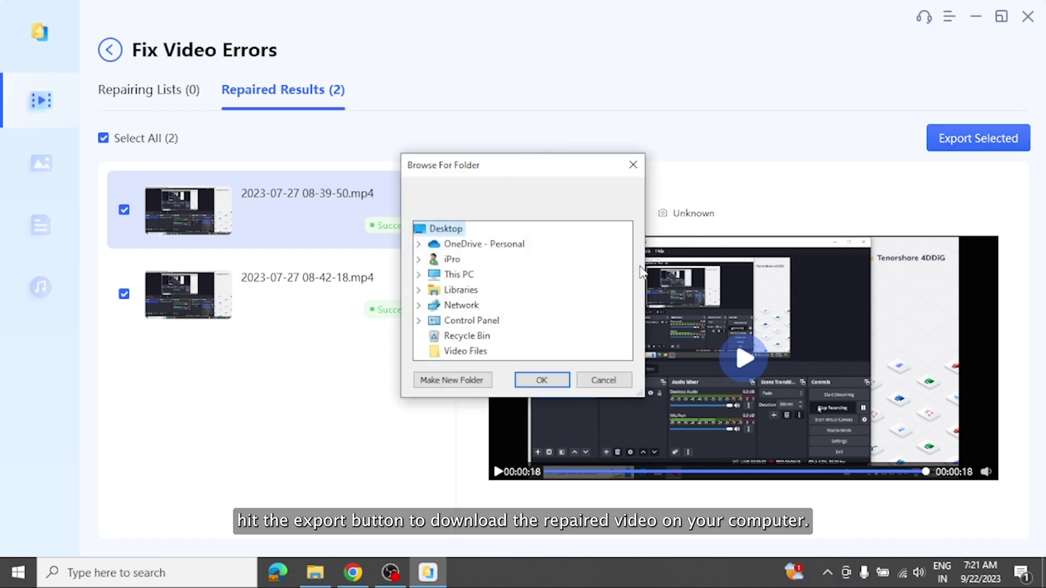
left_click(541, 380)
left_click(641, 315)
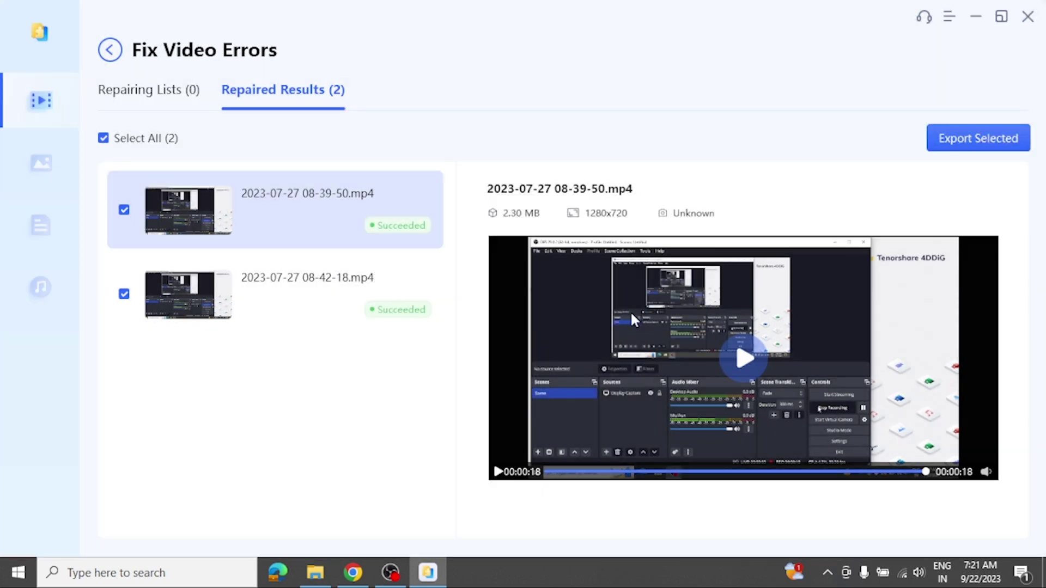
left_click_drag(377, 220, 275, 138)
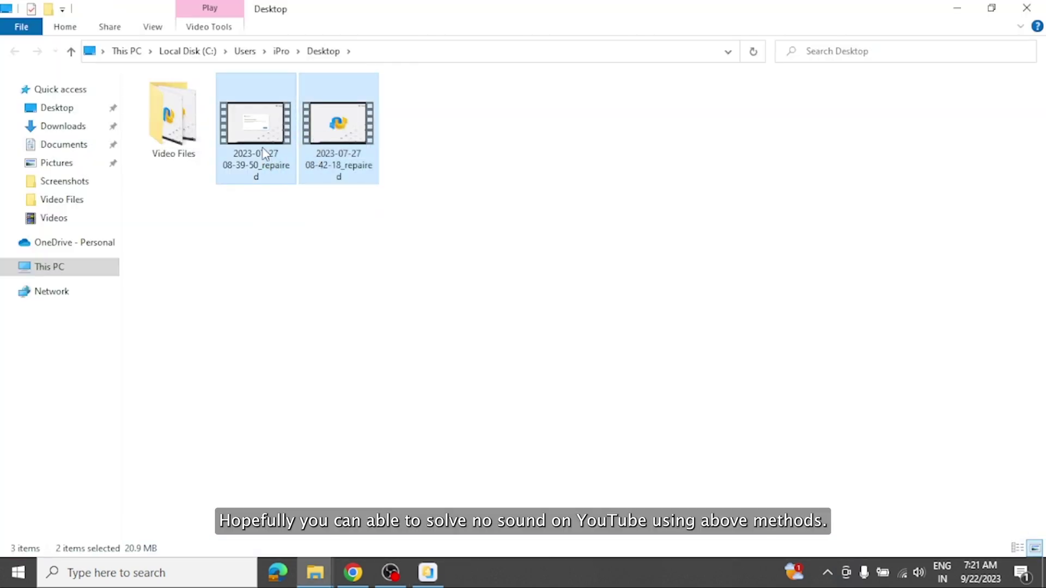
left_click(364, 225)
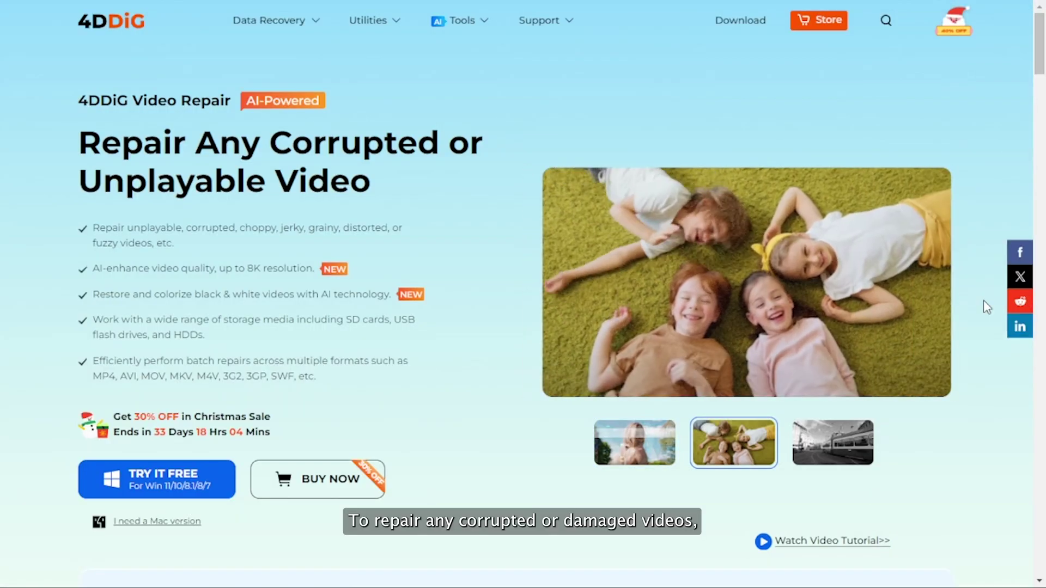
scroll(983, 300, "down", 5)
scroll(983, 300, "down", 5)
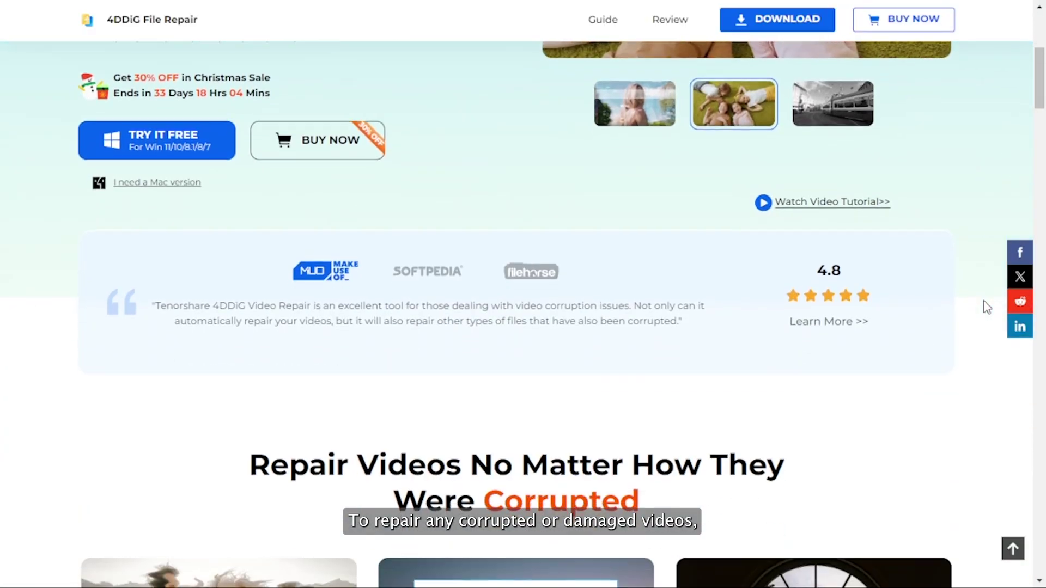
scroll(987, 307, "down", 4)
scroll(987, 307, "down", 3)
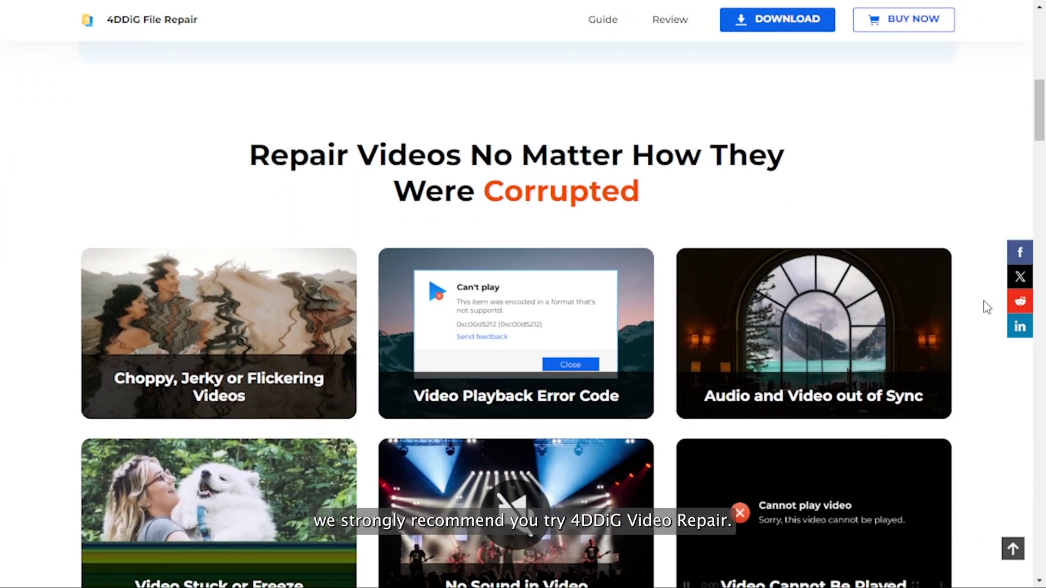
scroll(987, 306, "down", 1)
scroll(987, 306, "down", 1)
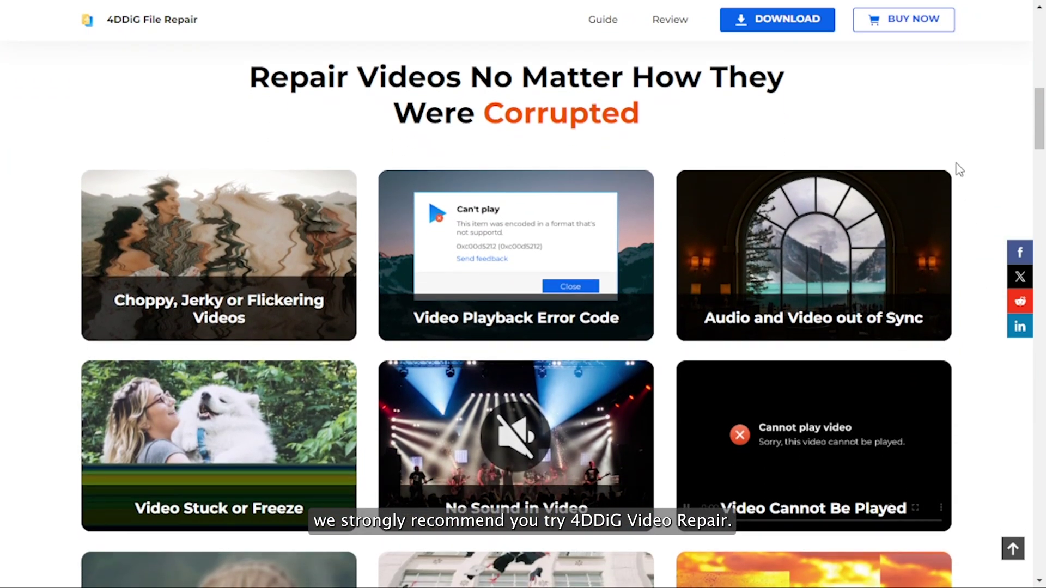